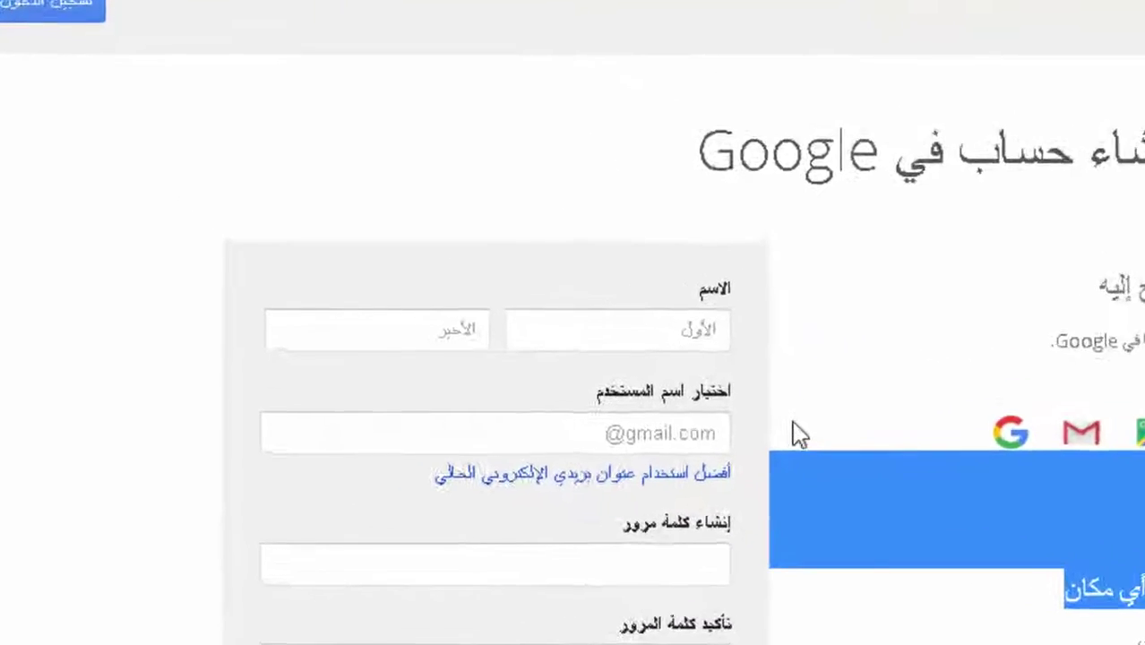
# Step: Enter the account holder's first and last name in the sign-up form
pyautogui.click(527, 304)
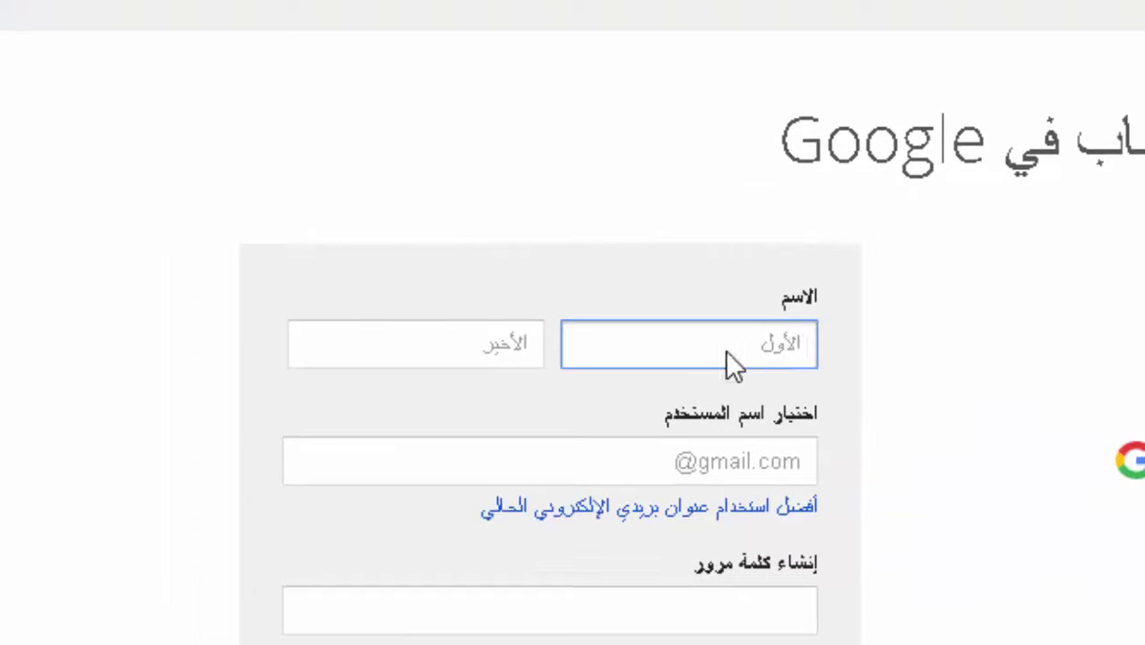
pyautogui.write('ح')
pyautogui.press('BackSpace')
pyautogui.write('خ')
pyautogui.press('BackSpace')
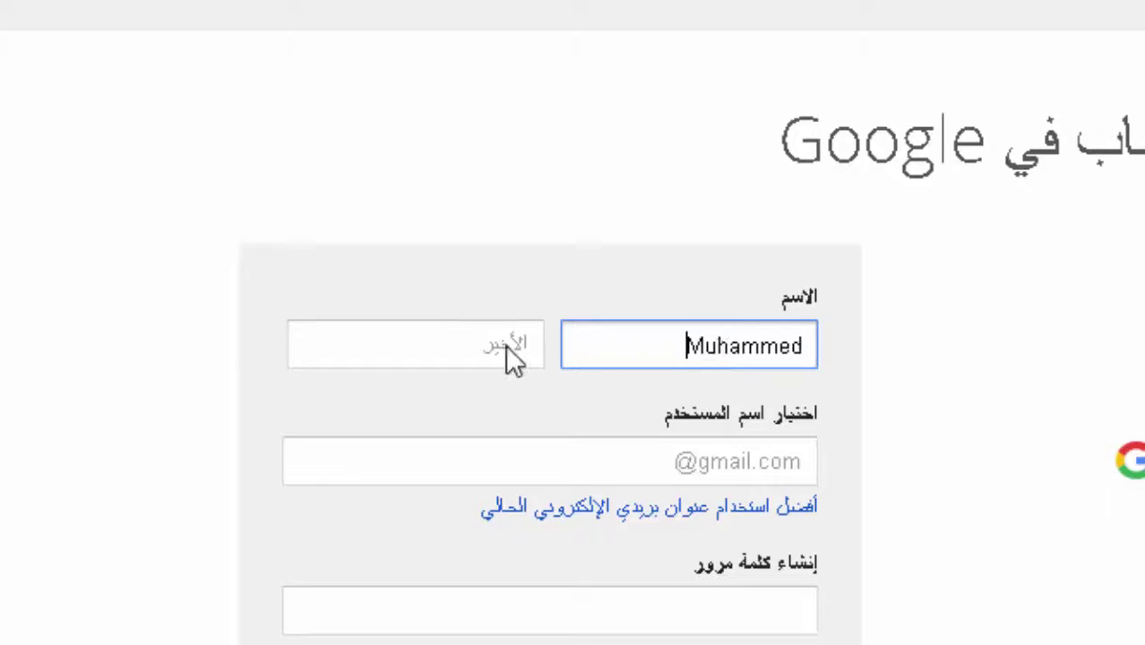
pyautogui.click(505, 348)
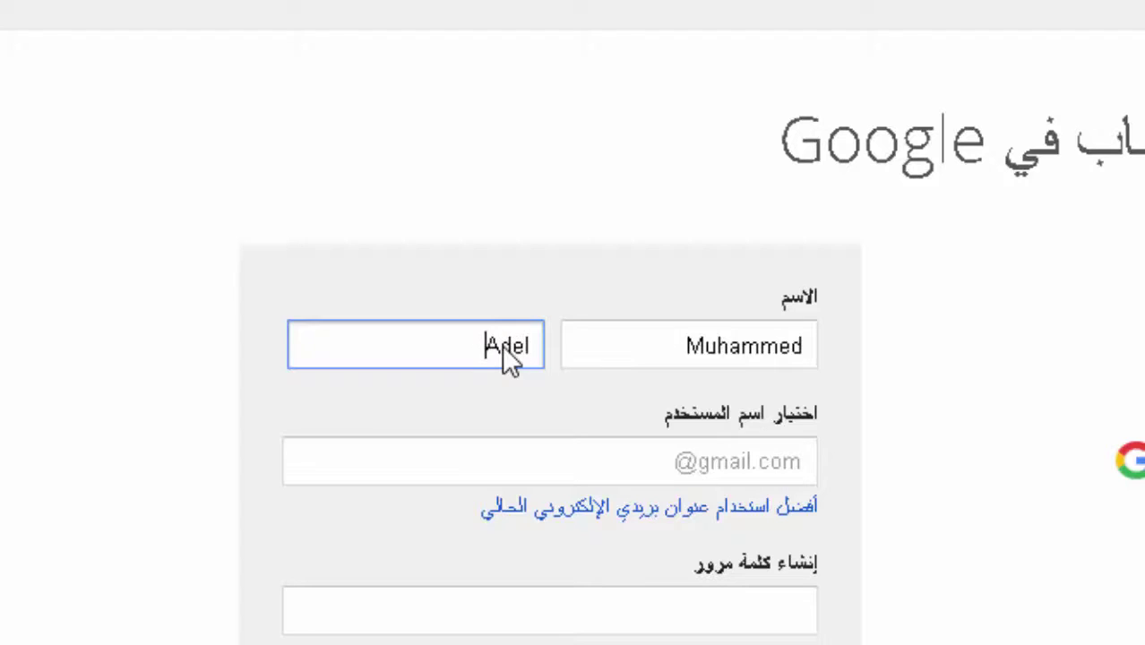
# Step: Try a desired username for the new Gmail address and check its availability
pyautogui.click(523, 450)
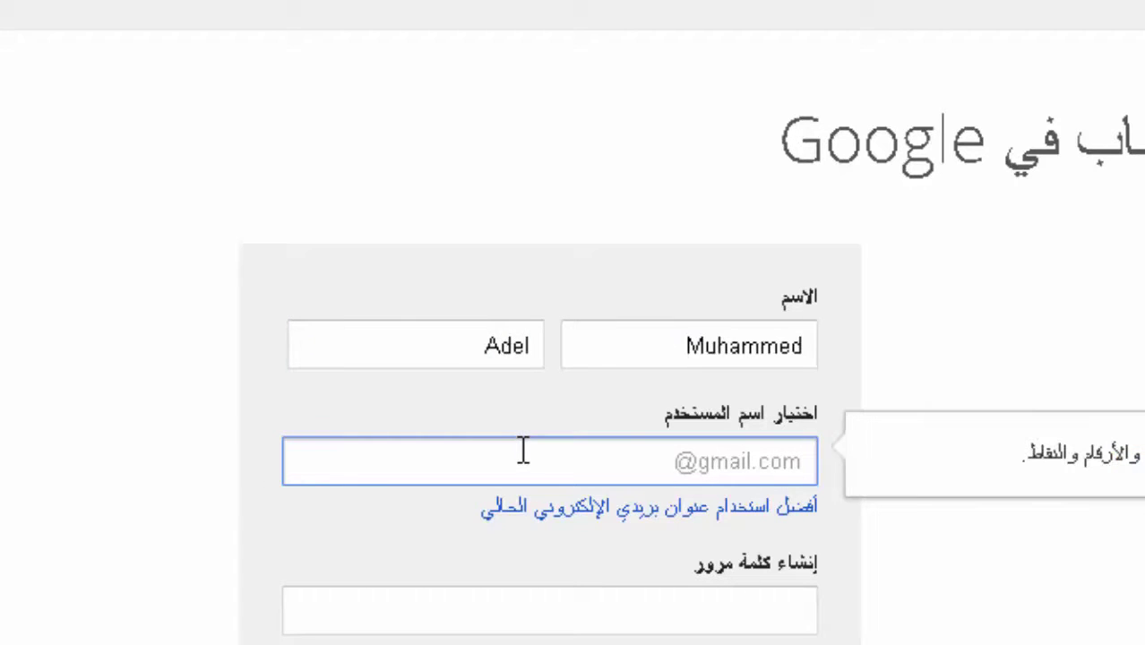
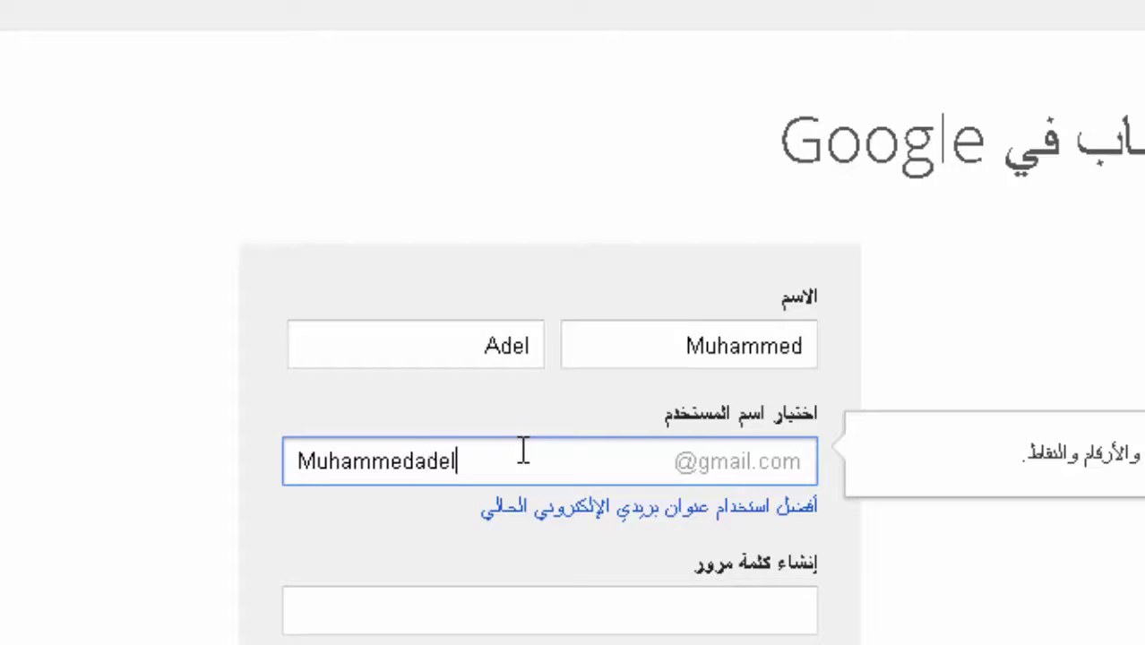
pyautogui.press('Tab')
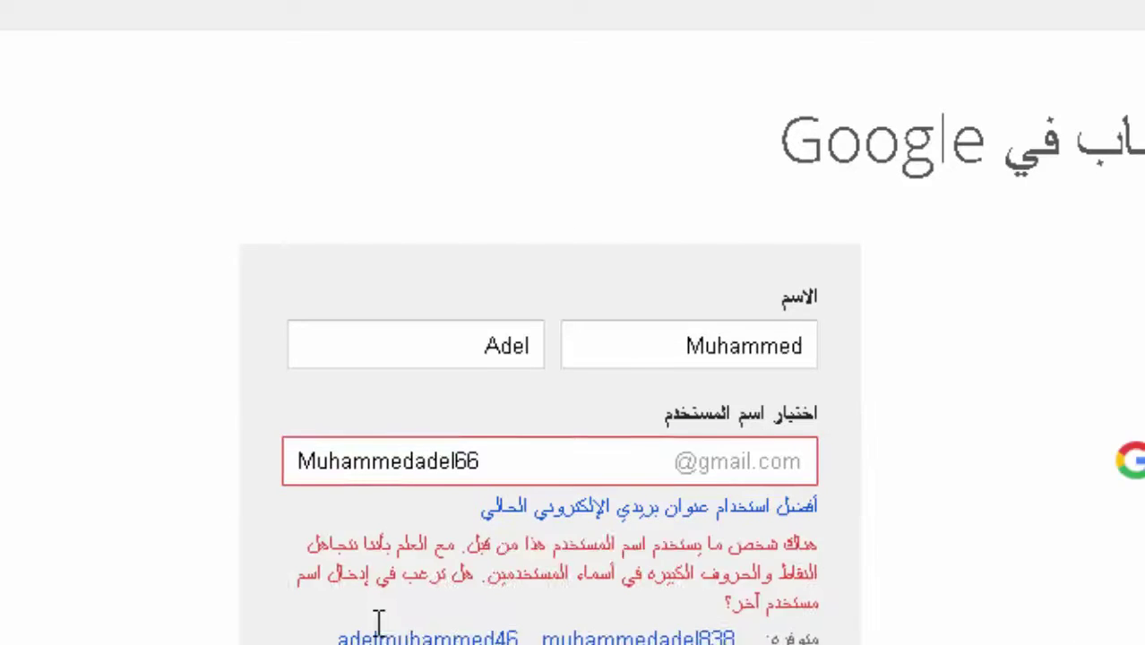
# Step: Take a suggested available username and set and confirm the account password
pyautogui.click(444, 638)
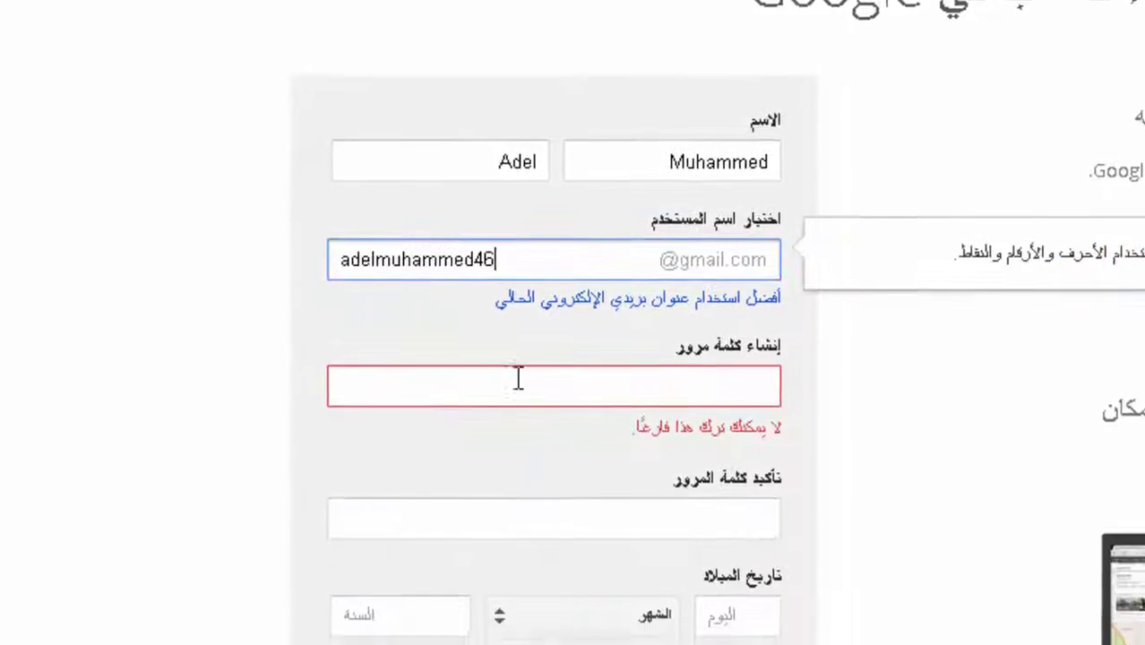
pyautogui.click(519, 495)
pyautogui.write('a')
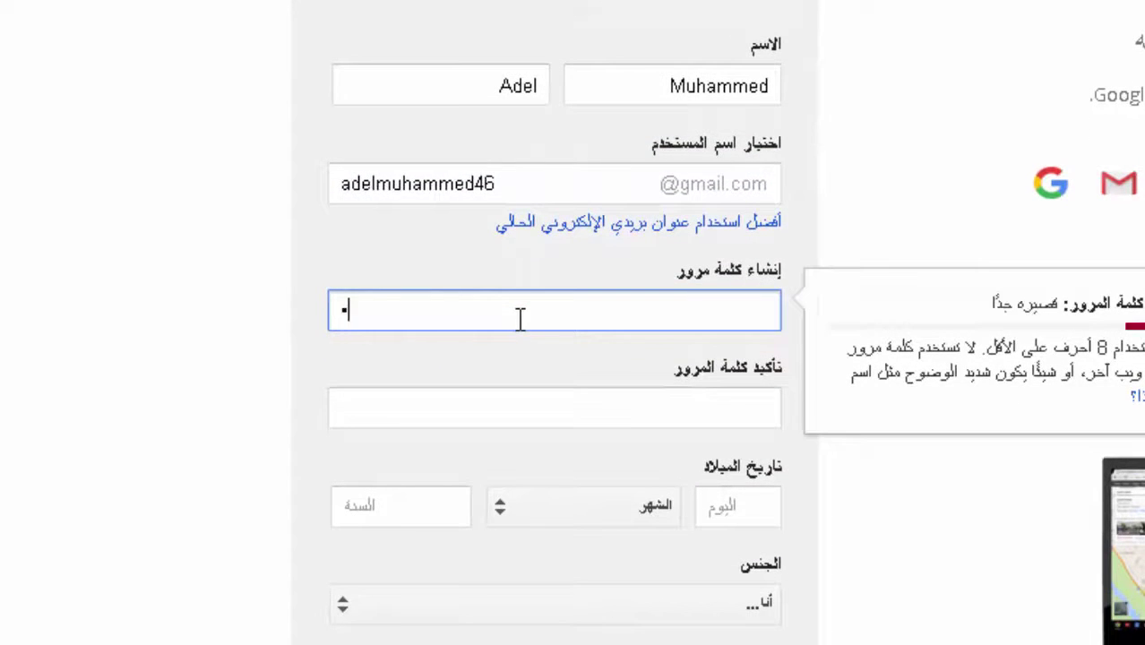
pyautogui.write('a')
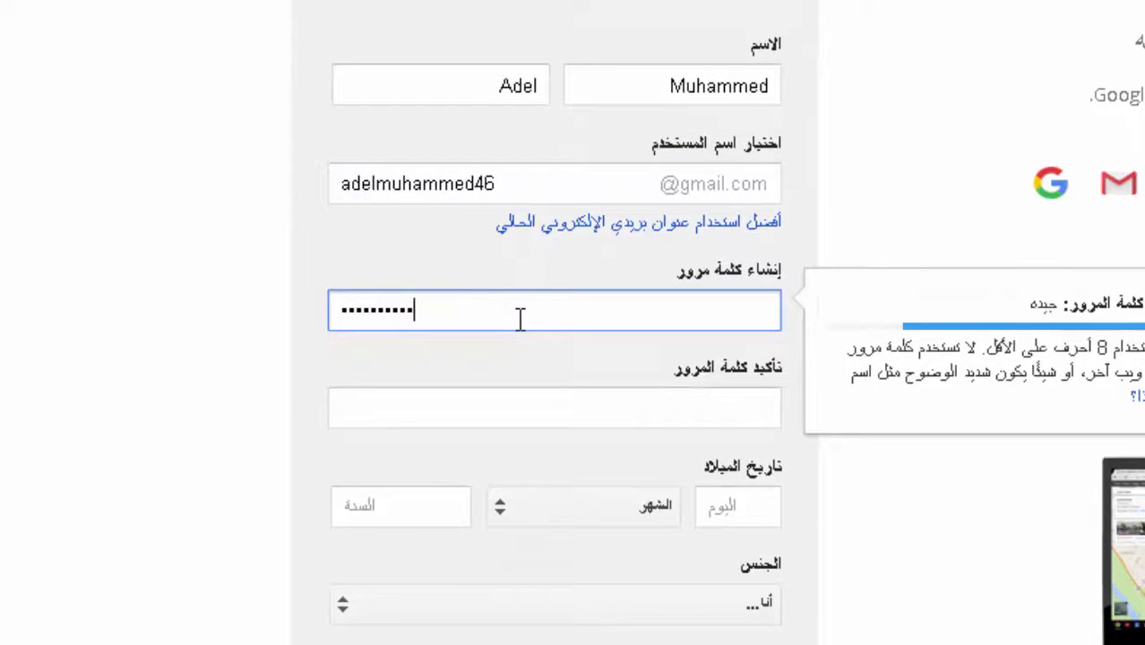
pyautogui.write('a')
pyautogui.click(502, 410)
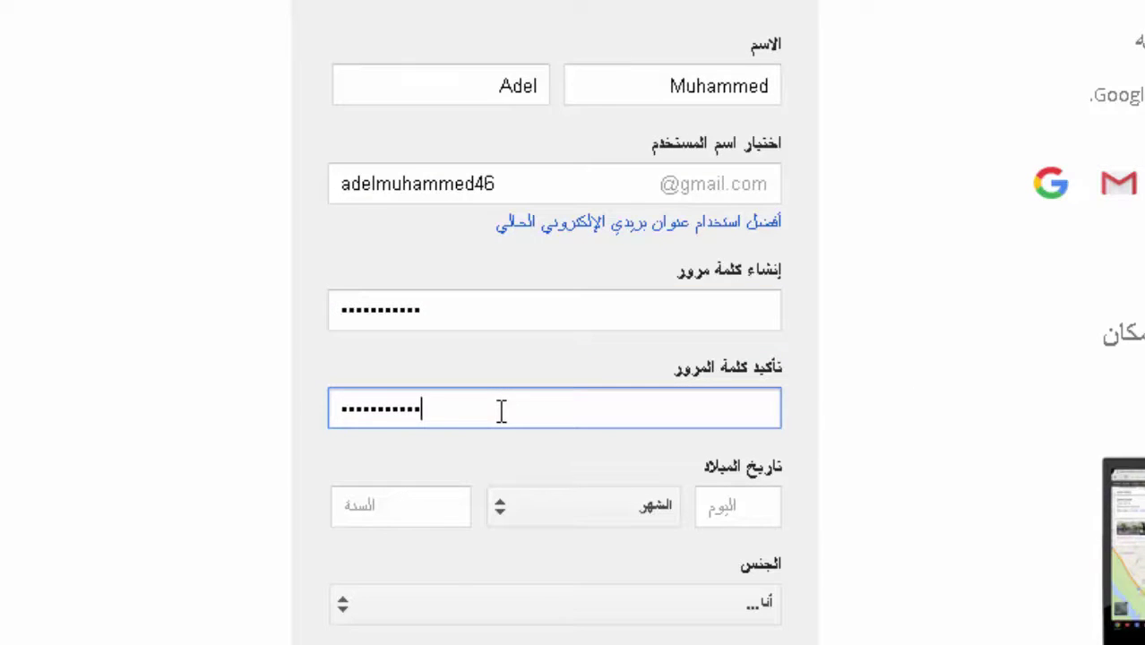
# Step: Enter the birth year and choose January as the birth month
pyautogui.click(414, 516)
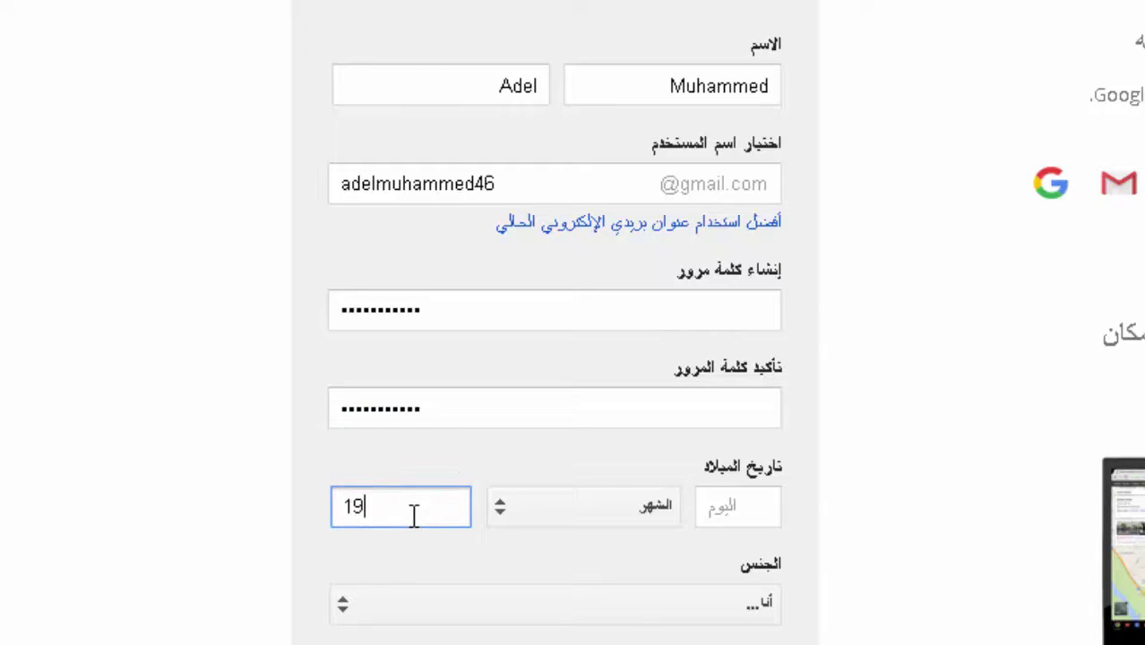
pyautogui.write('1994')
pyautogui.click(679, 527)
pyautogui.click(618, 224)
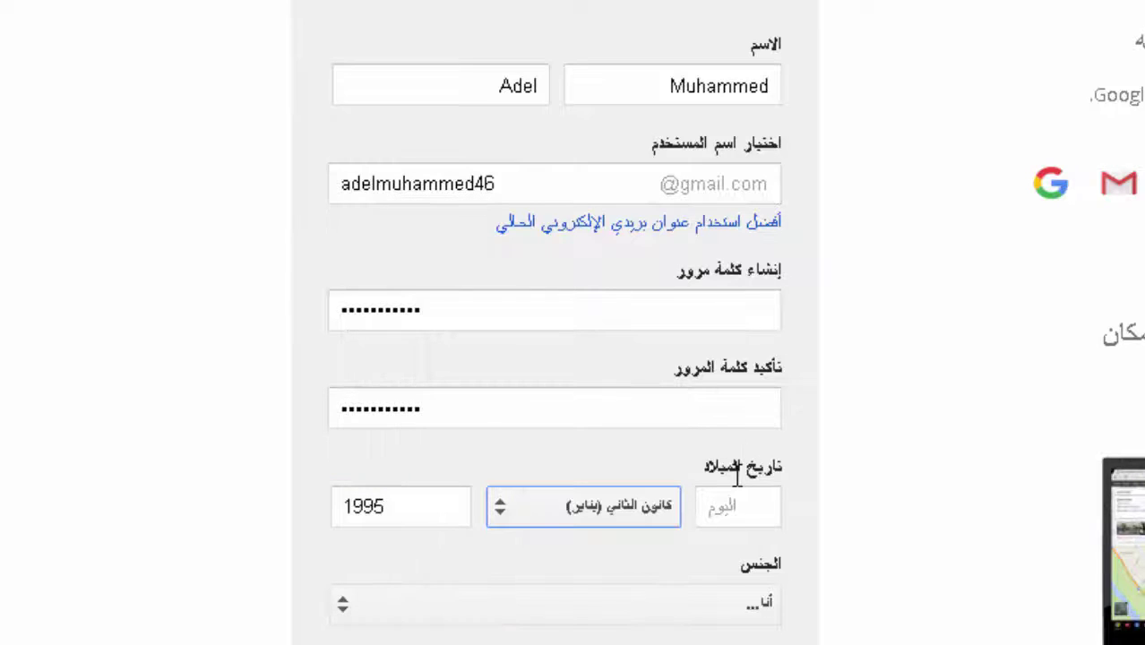
pyautogui.click(746, 506)
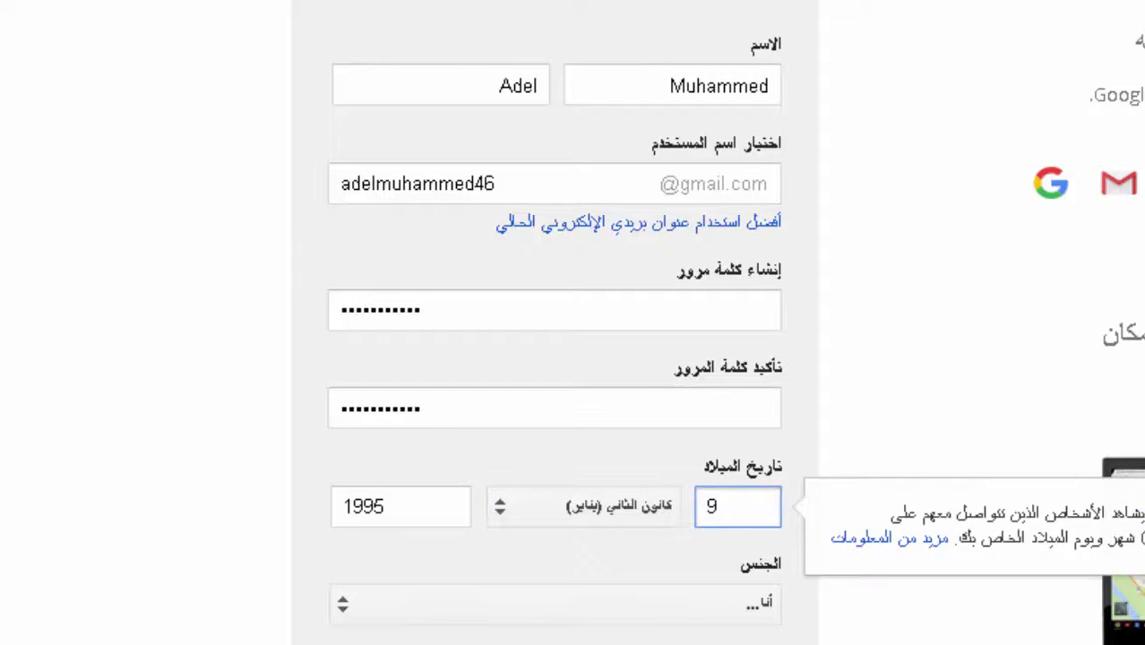
# Step: Choose Male as the gender and enter an existing e-mail address as the current email
pyautogui.scroll(-6, 914, 197)
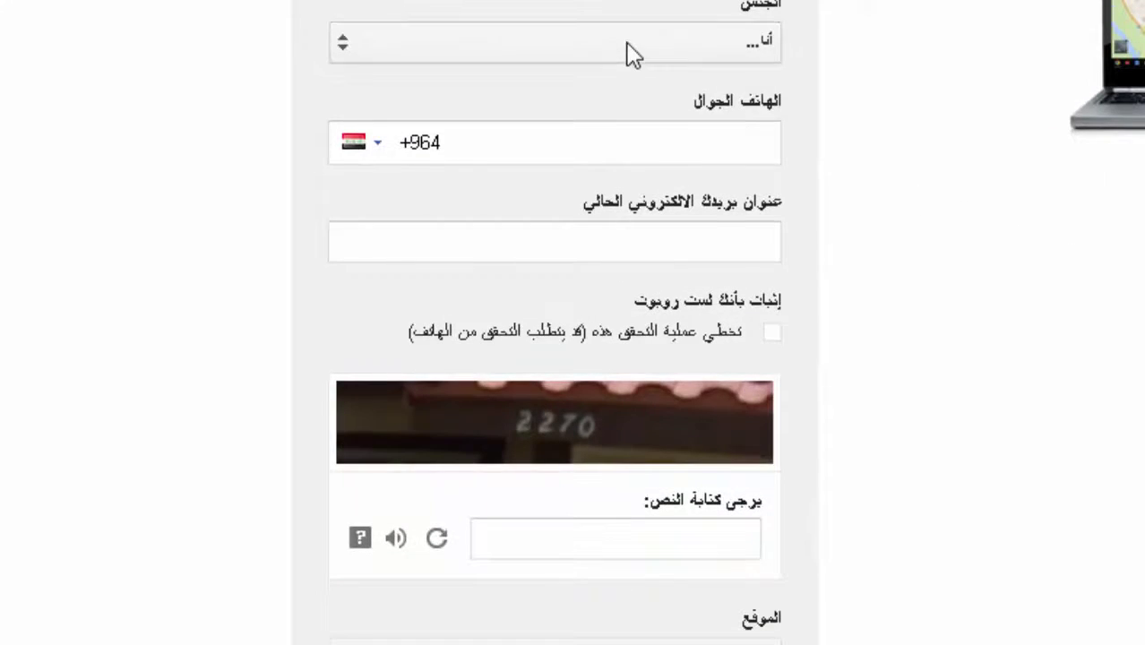
pyautogui.click(632, 54)
pyautogui.click(692, 82)
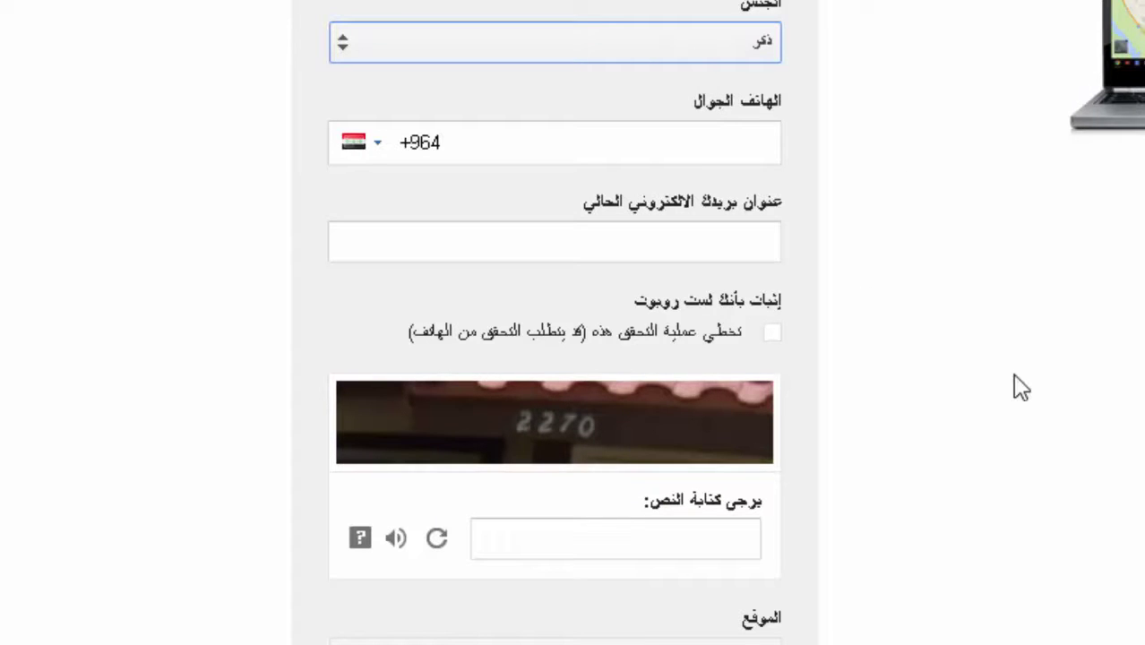
pyautogui.scroll(-3, 556, 323)
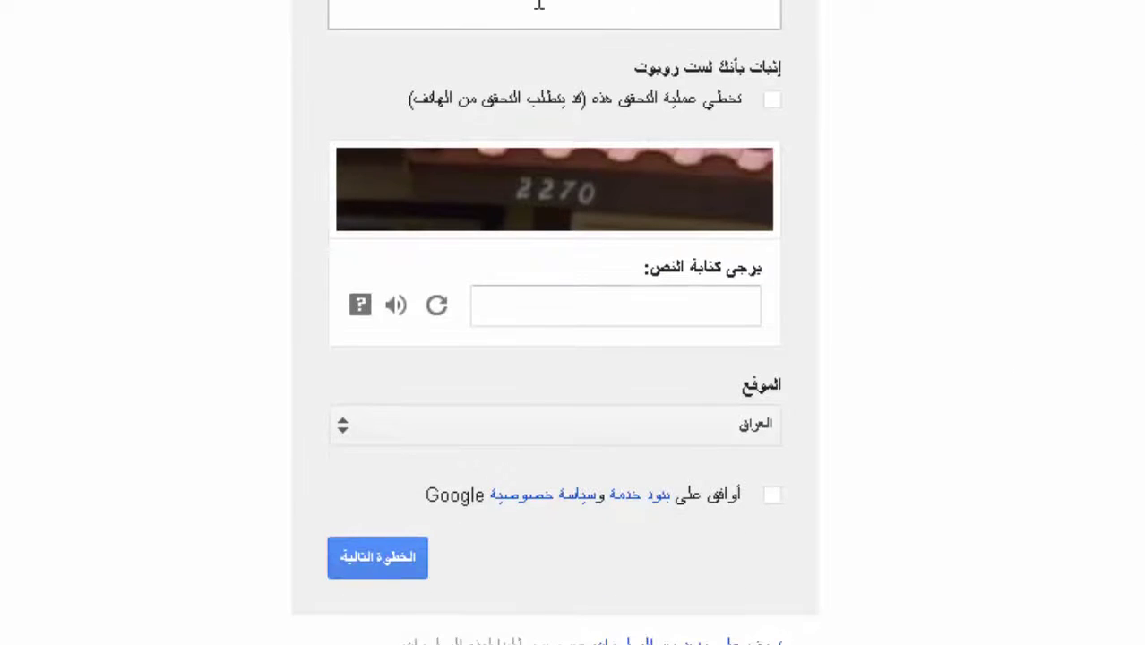
pyautogui.click(681, 11)
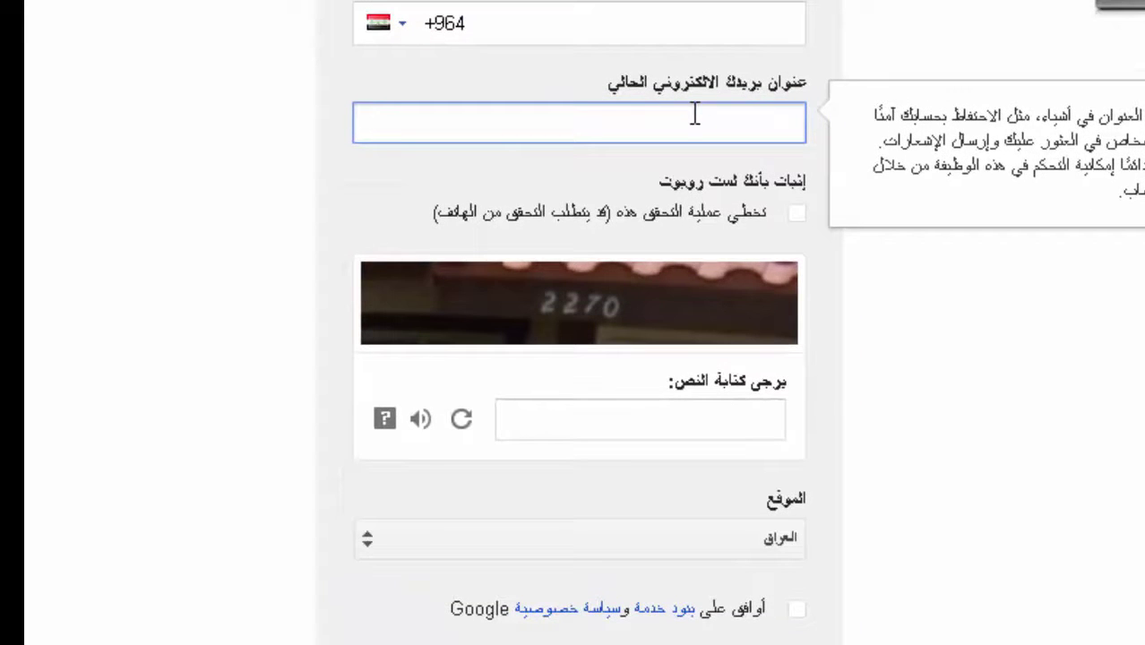
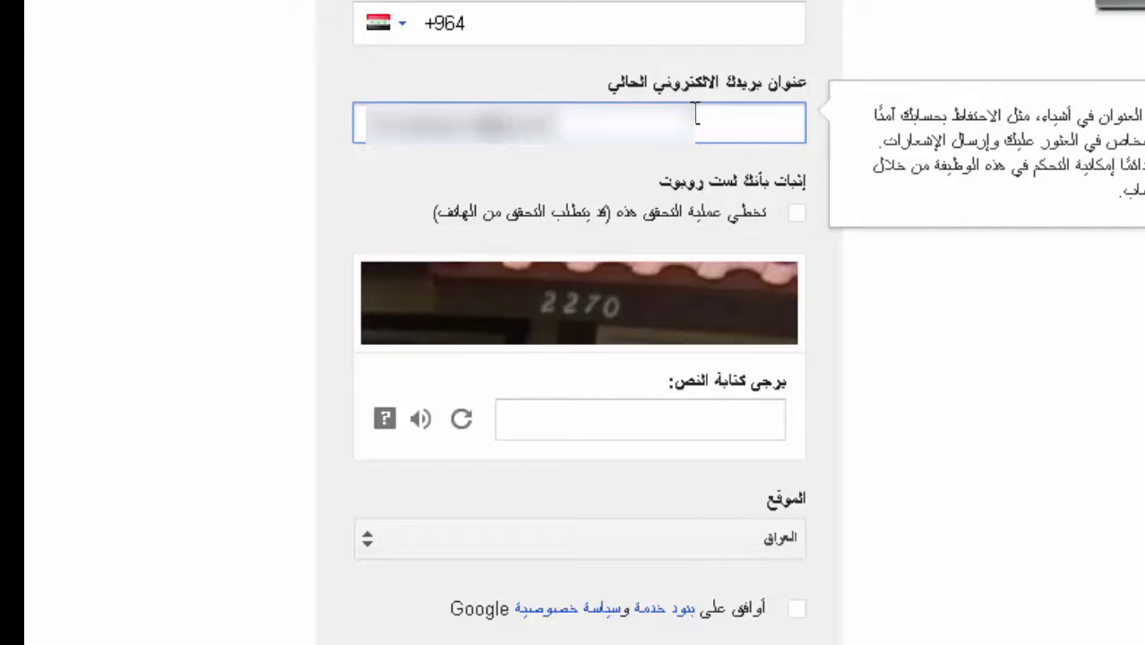
# Step: Answer the captcha with 2270, accept the Google terms, and submit the sign-up form
pyautogui.click(656, 412)
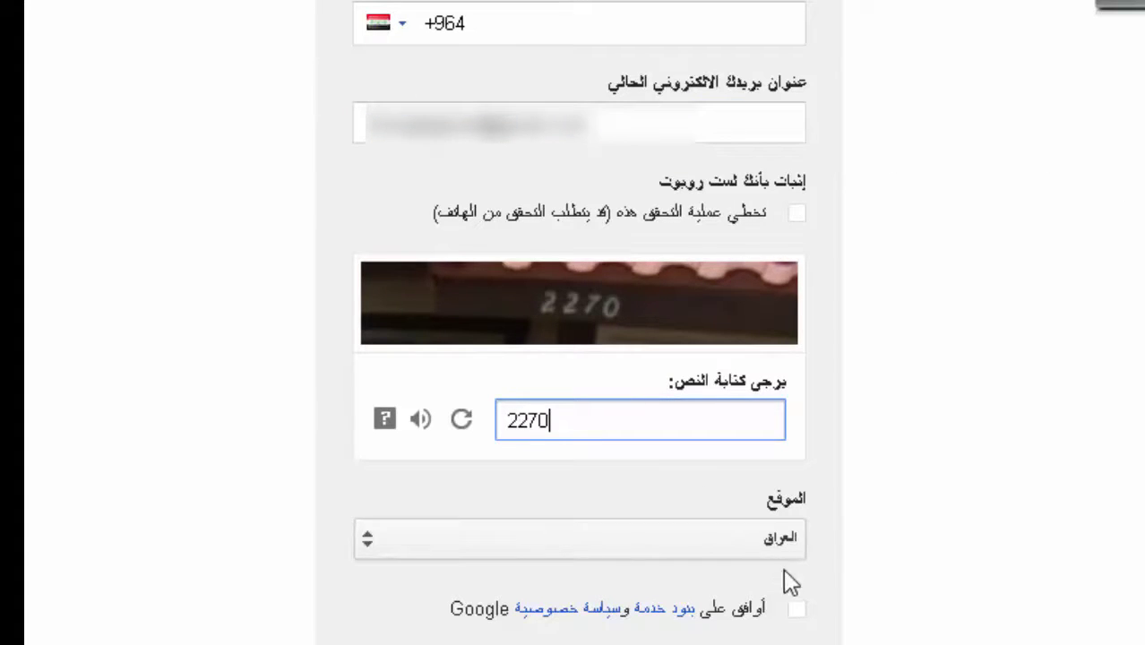
pyautogui.click(792, 438)
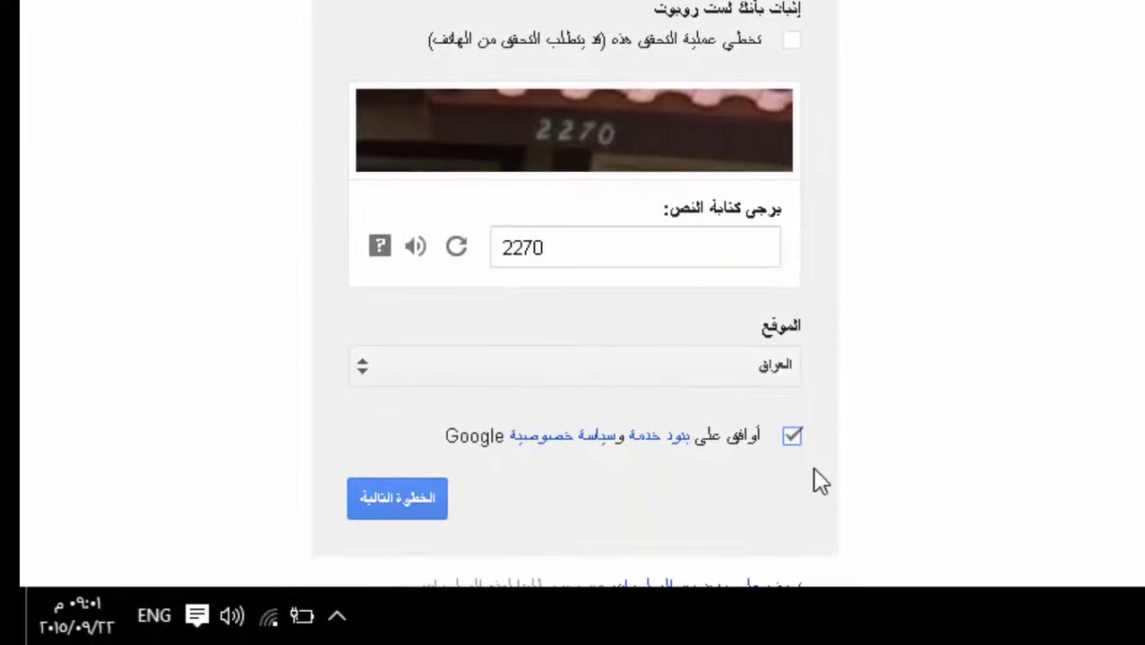
pyautogui.click(390, 502)
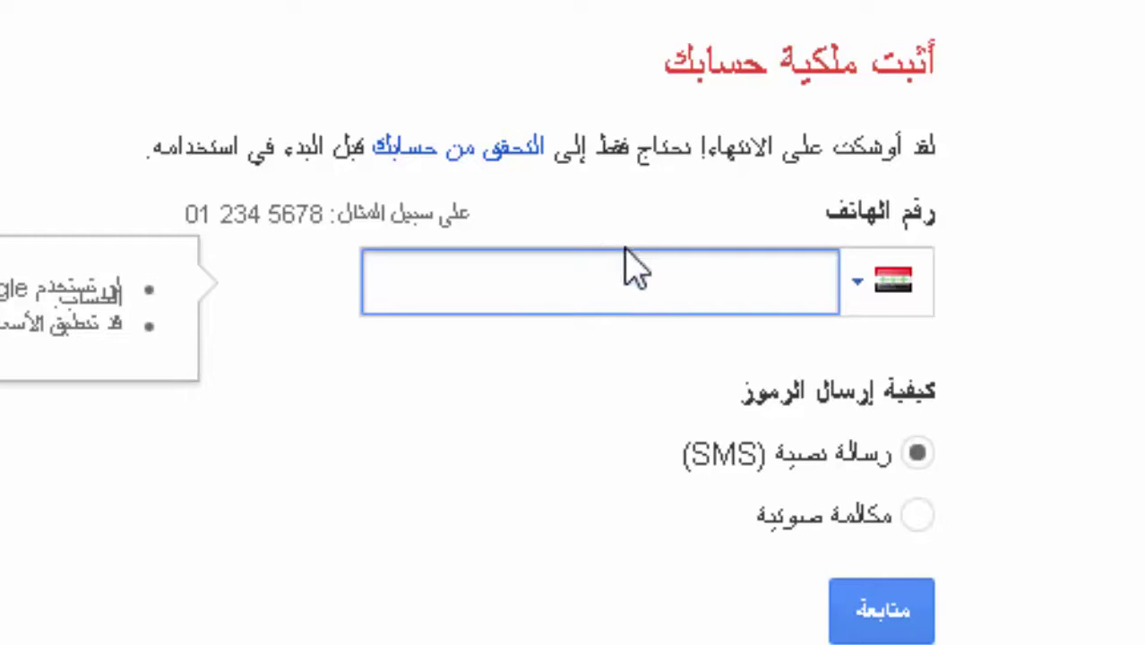
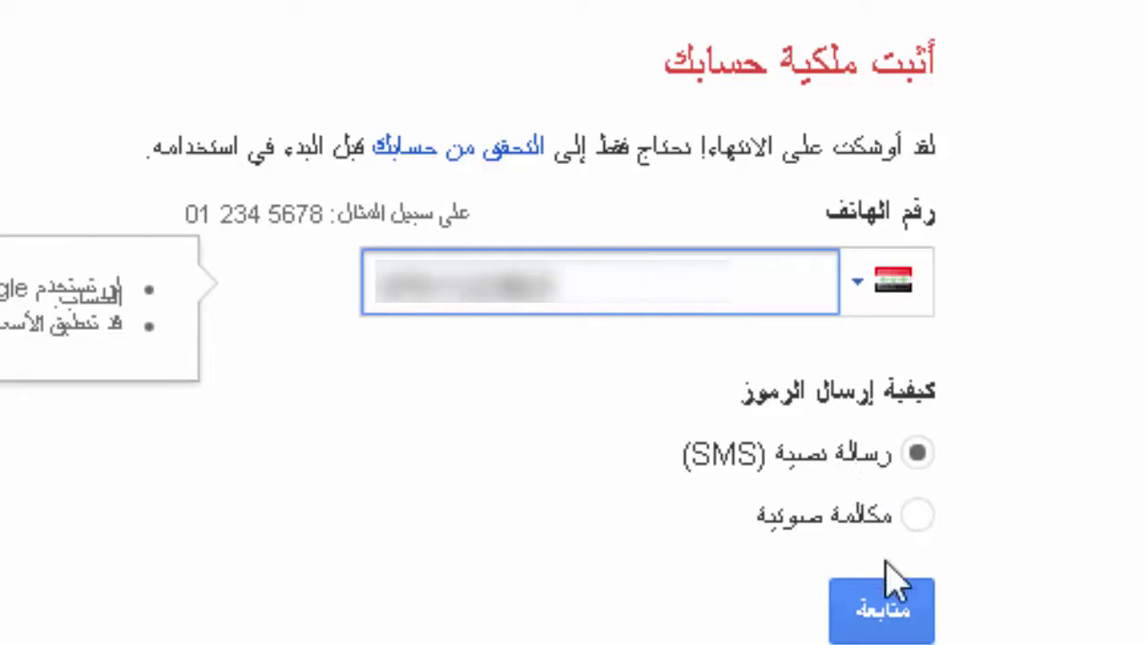
# Step: Enter the phone number, then submit the SMS verification code received by text
pyautogui.click(896, 606)
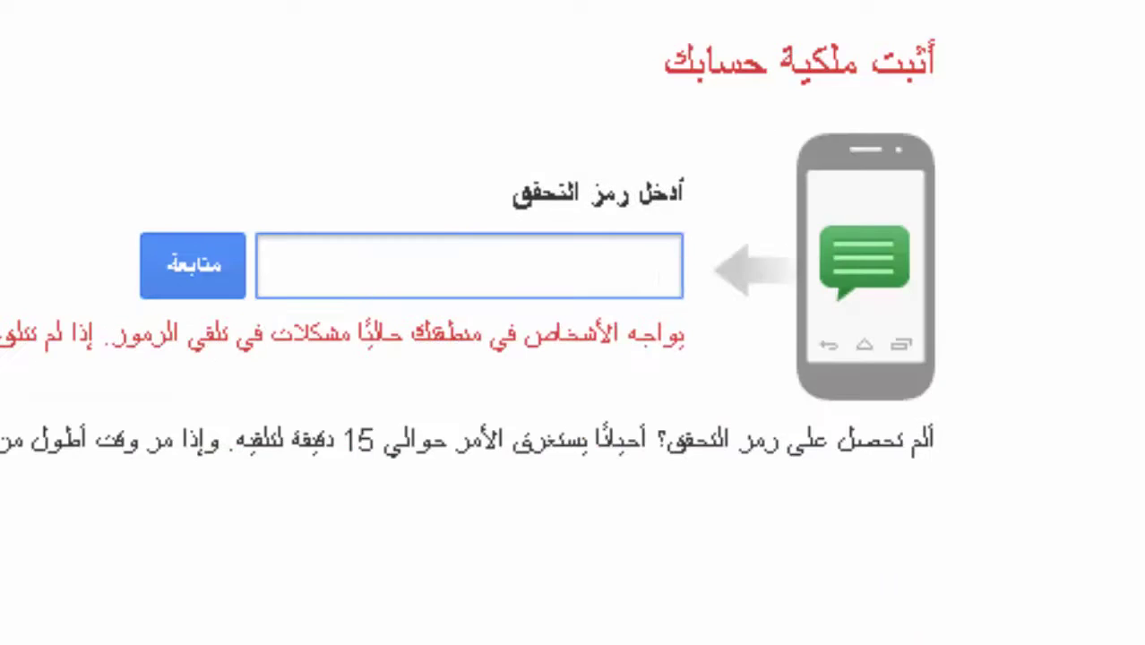
pyautogui.click(627, 266)
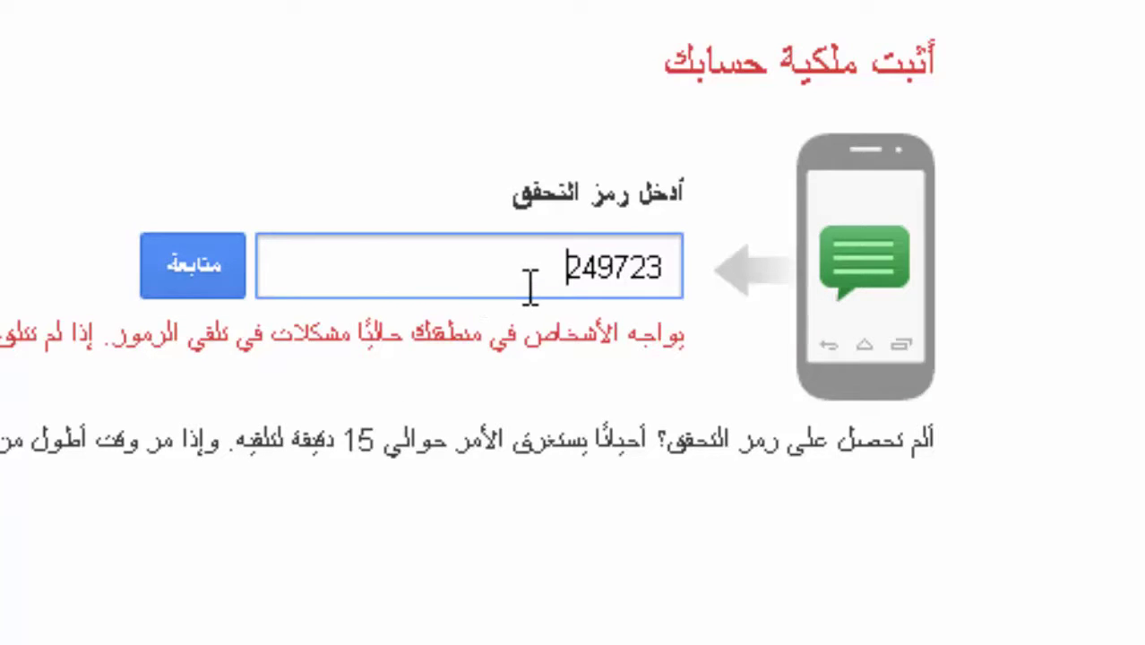
pyautogui.doubleClick(652, 267)
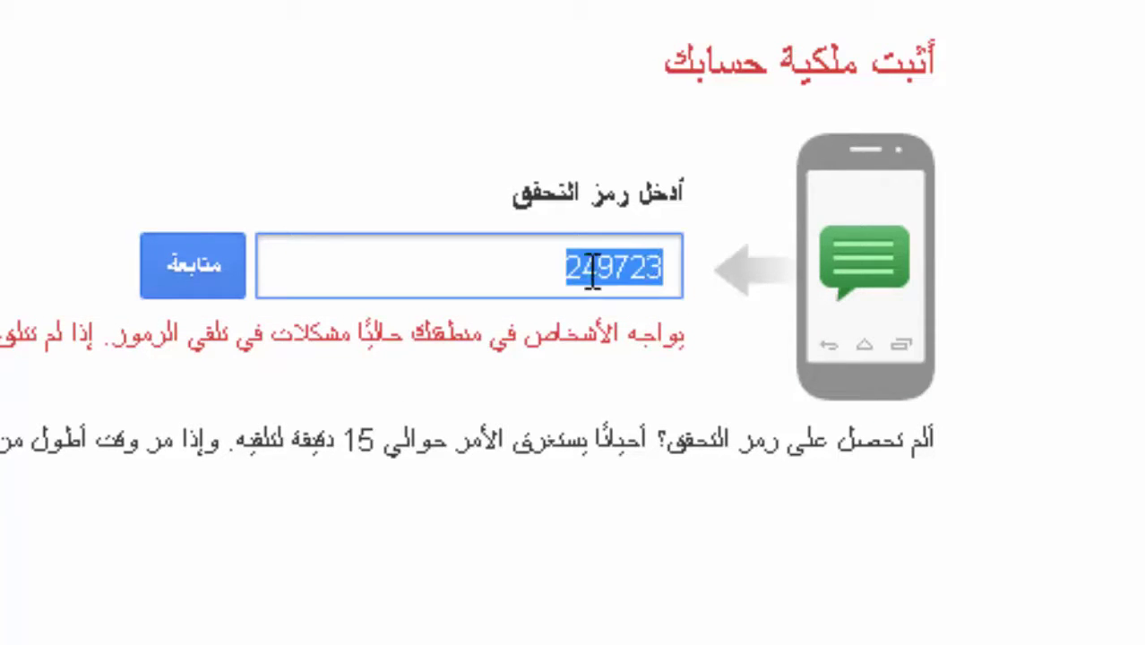
pyautogui.click(192, 260)
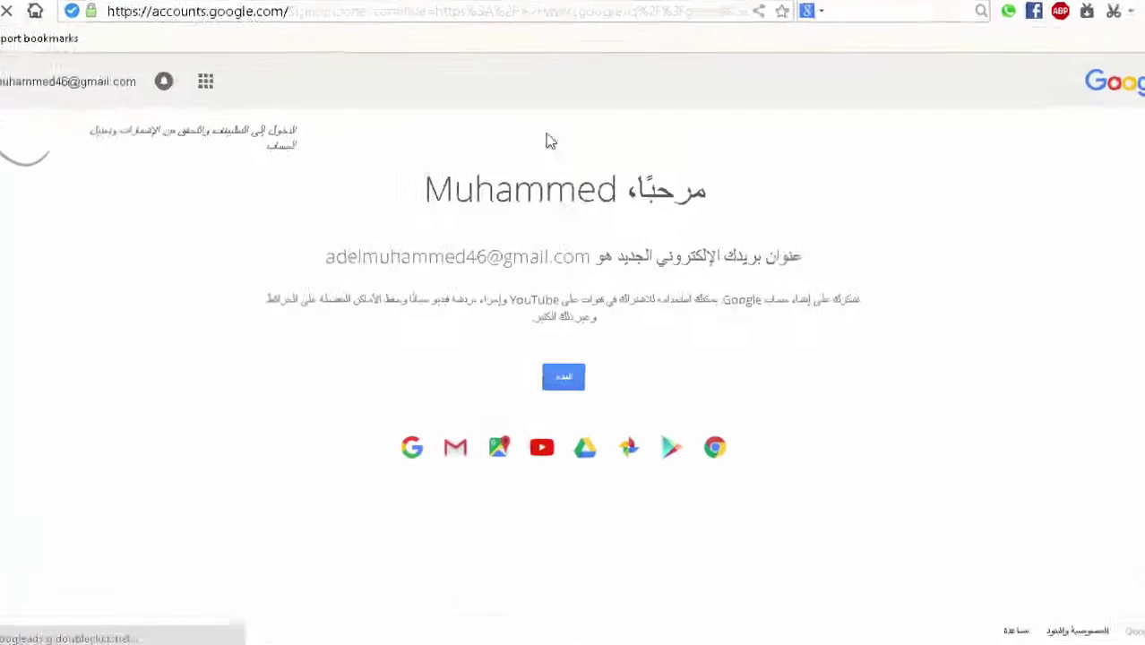
# Step: From the welcome page, search Google for 'youtube' and open the YouTube site
pyautogui.click(564, 377)
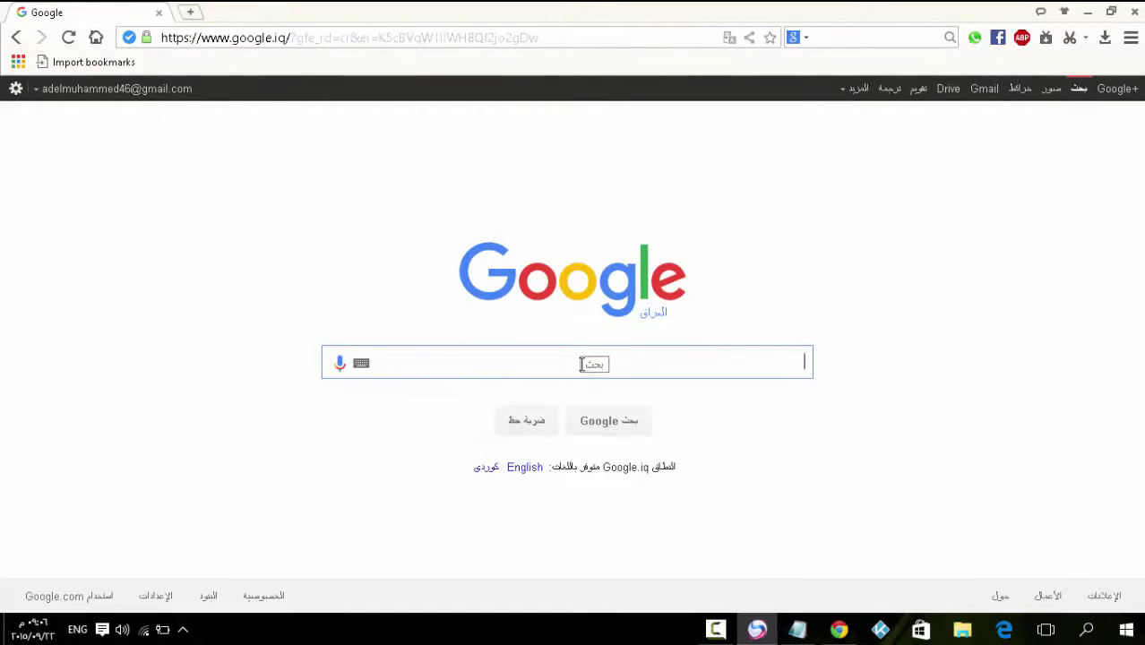
pyautogui.write('yo')
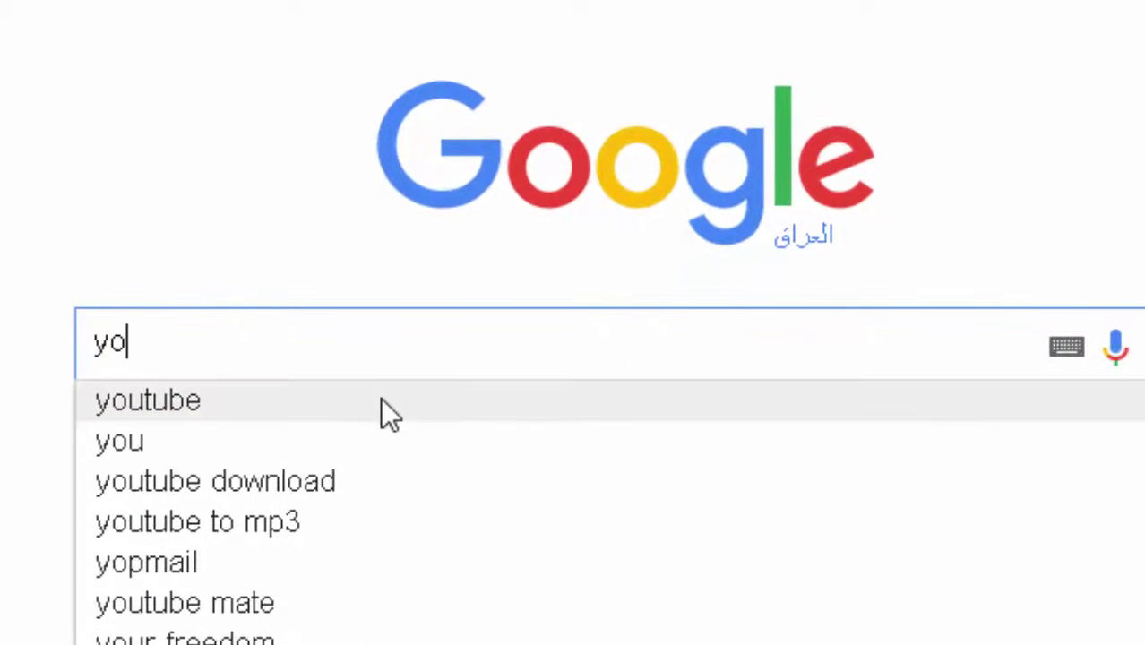
pyautogui.click(381, 399)
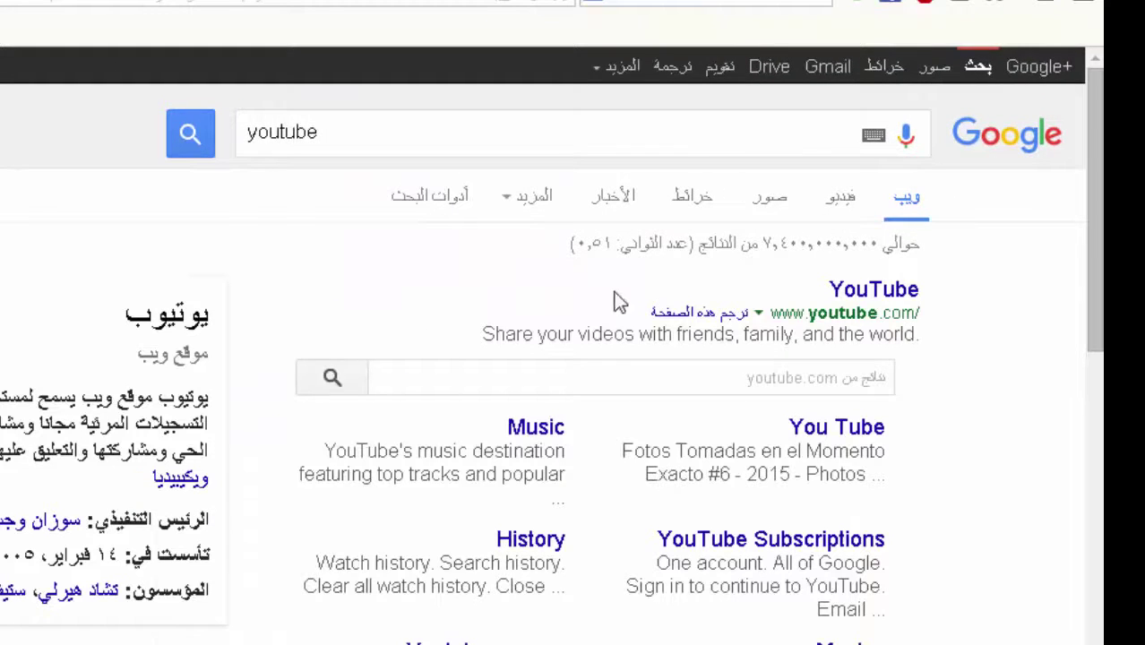
pyautogui.click(869, 292)
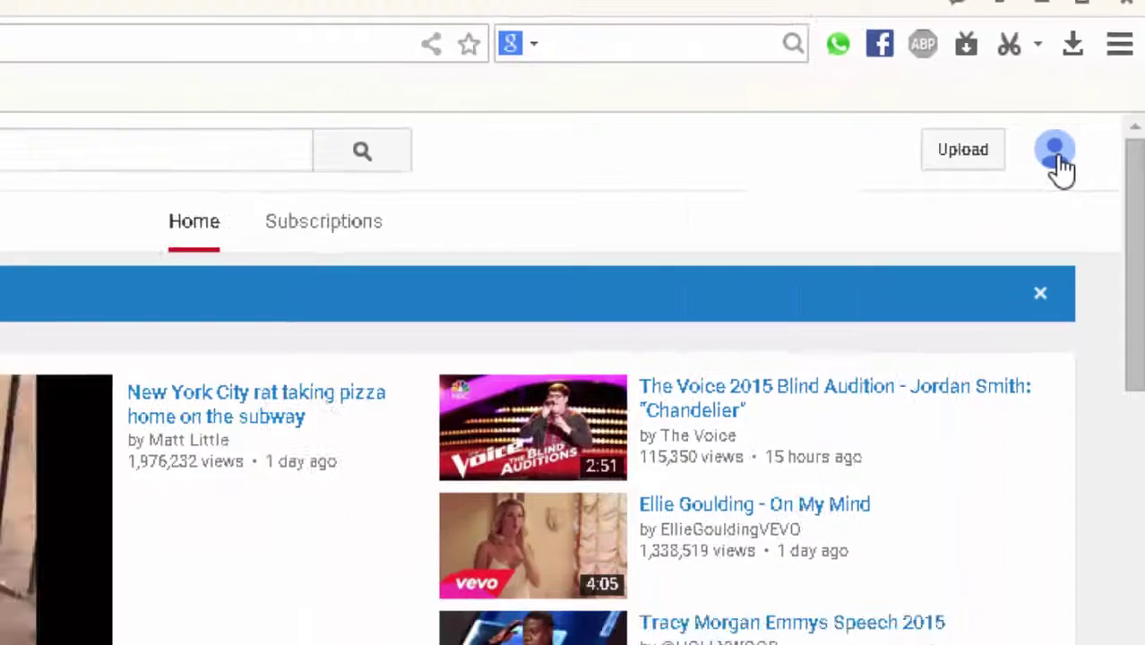
# Step: Create a YouTube channel for the new account via Creator Studio
pyautogui.click(1005, 244)
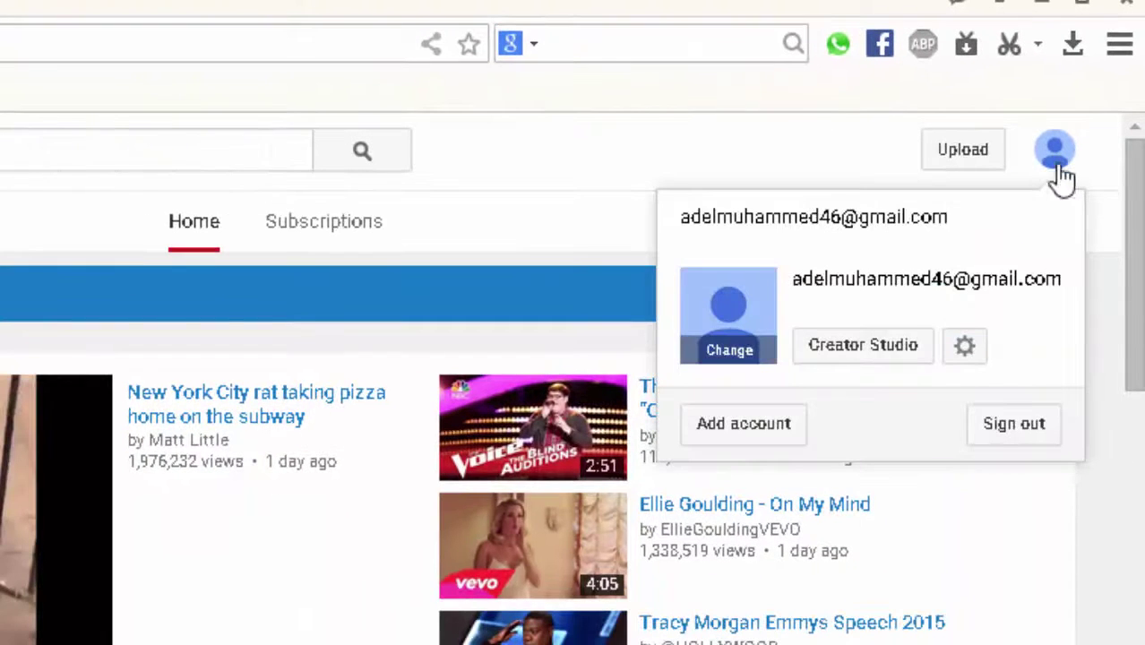
pyautogui.click(863, 357)
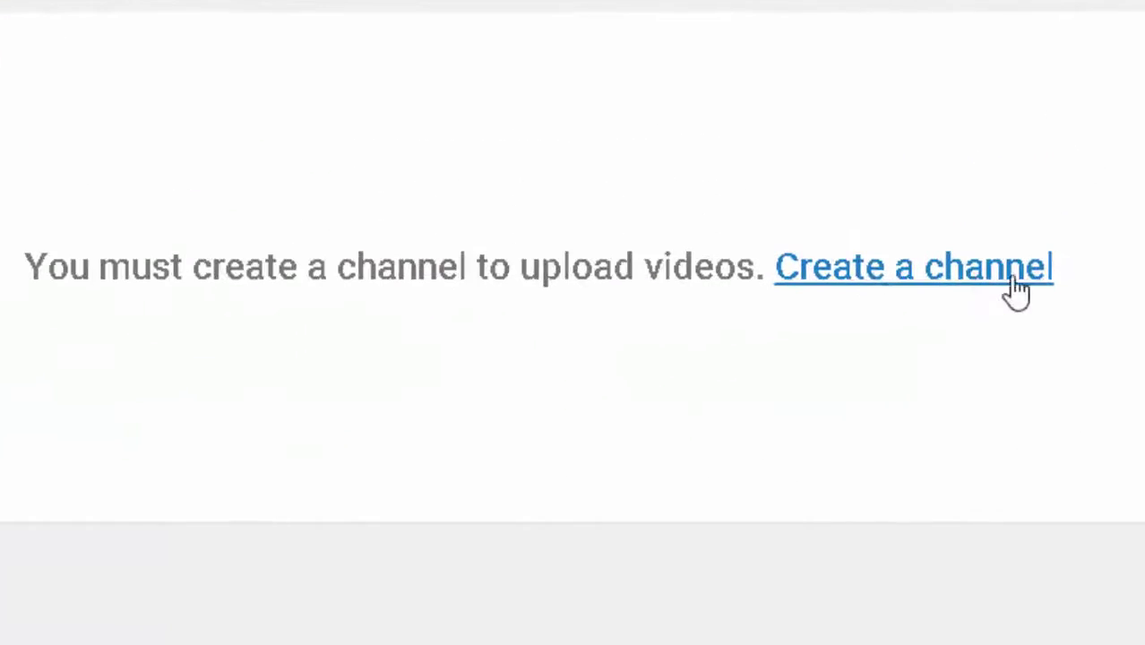
pyautogui.click(881, 280)
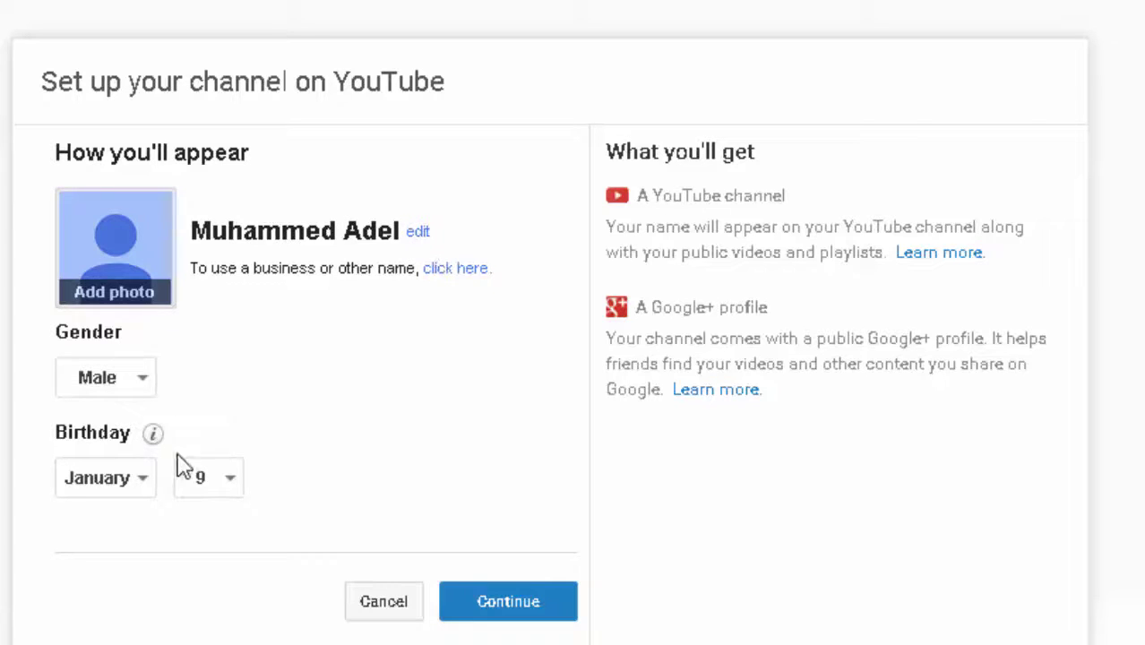
pyautogui.click(498, 603)
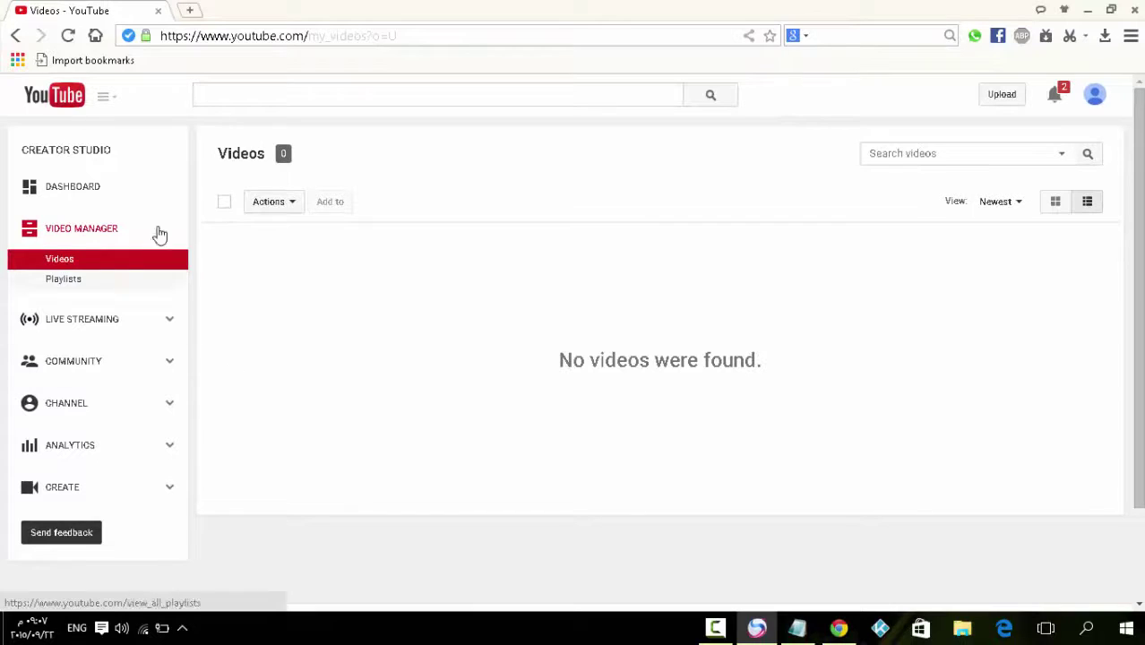
# Step: Check notifications, view the Creator Studio dashboard, then go to the Upload page
pyautogui.click(1058, 95)
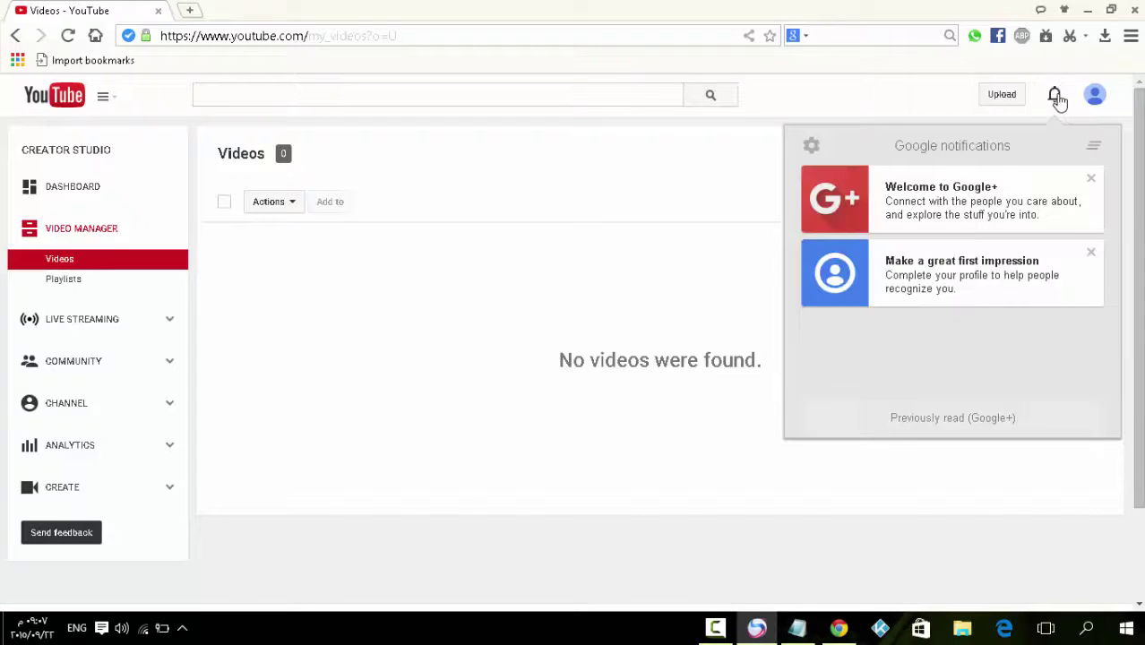
pyautogui.click(1057, 97)
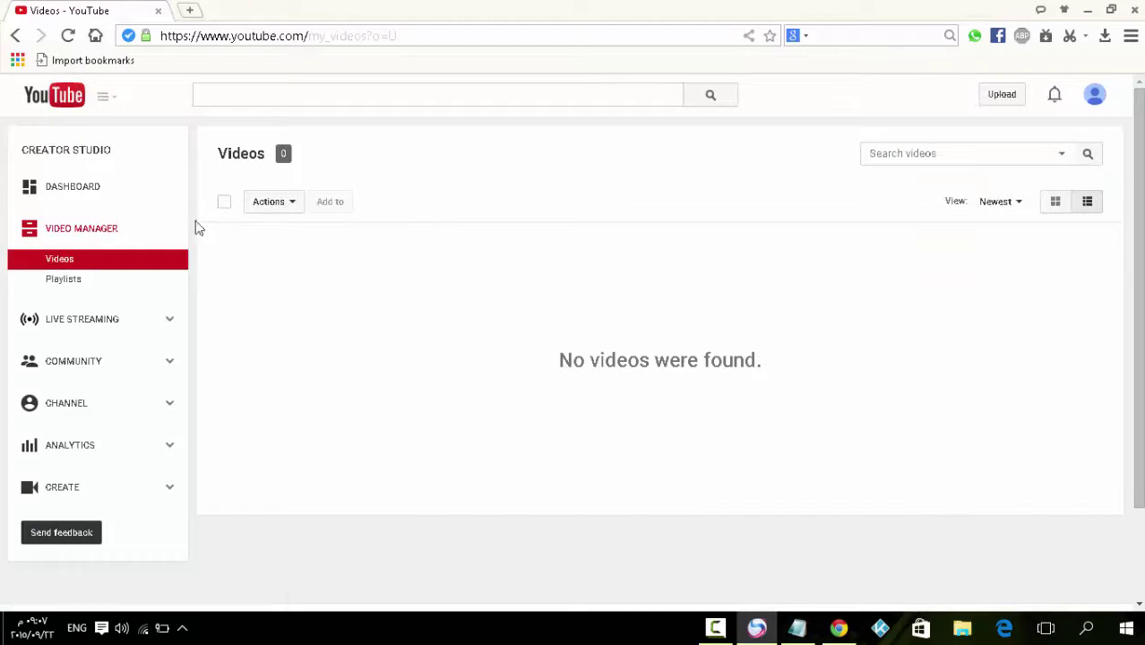
pyautogui.click(93, 193)
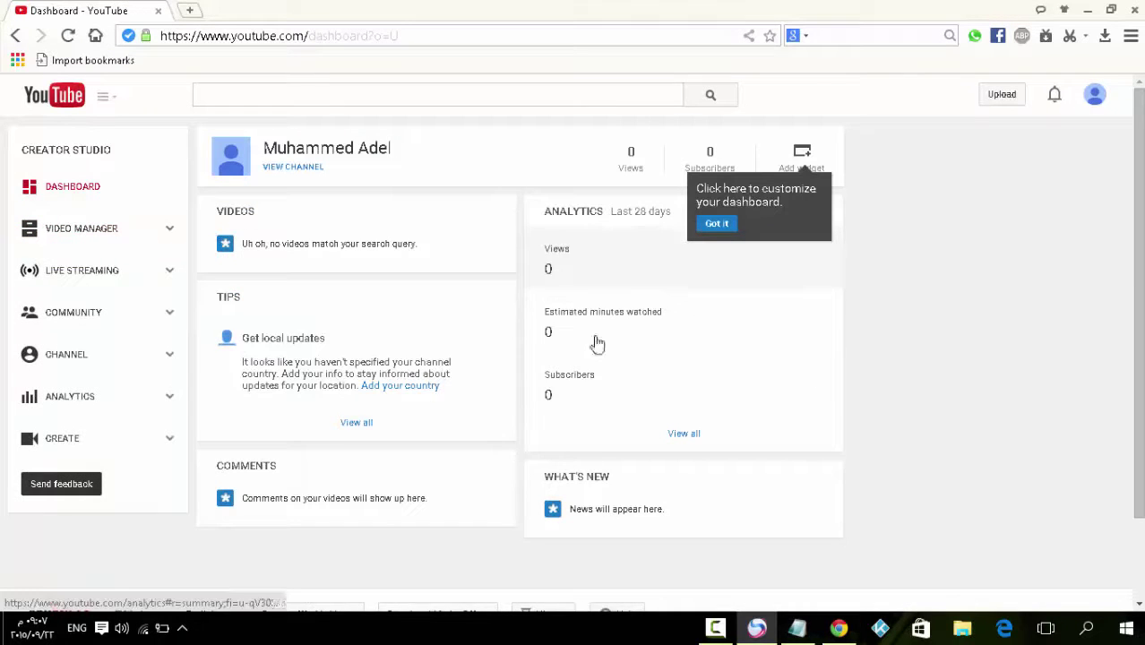
pyautogui.click(1021, 101)
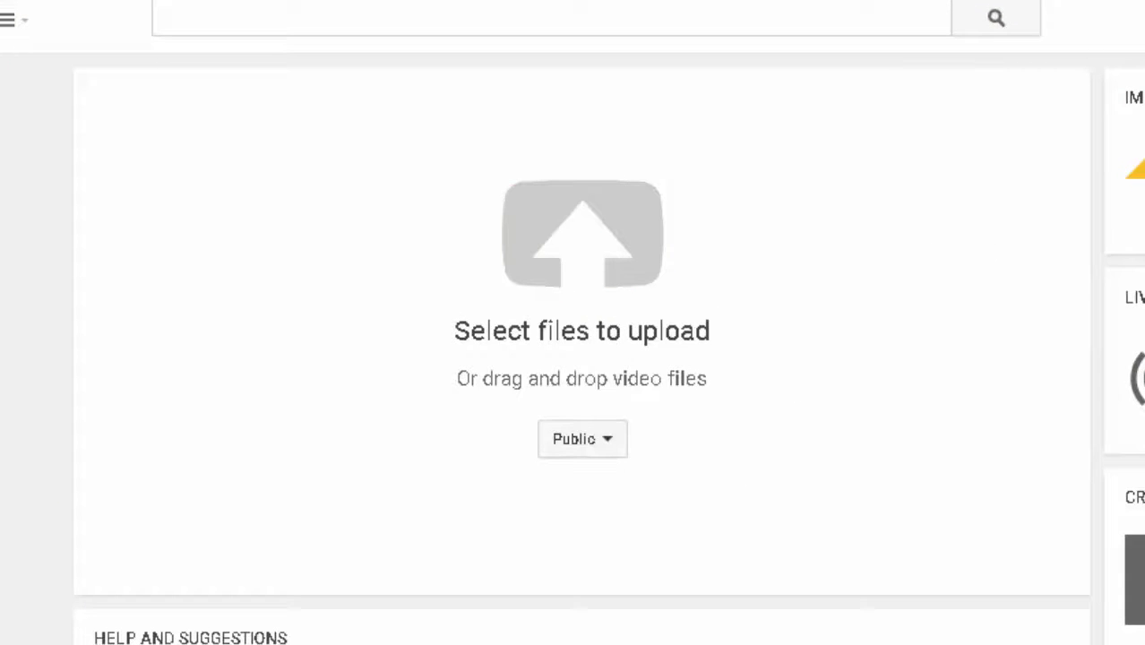
# Step: Open Creator Studio's Channel Status and features page showing good standing
pyautogui.click(1104, 95)
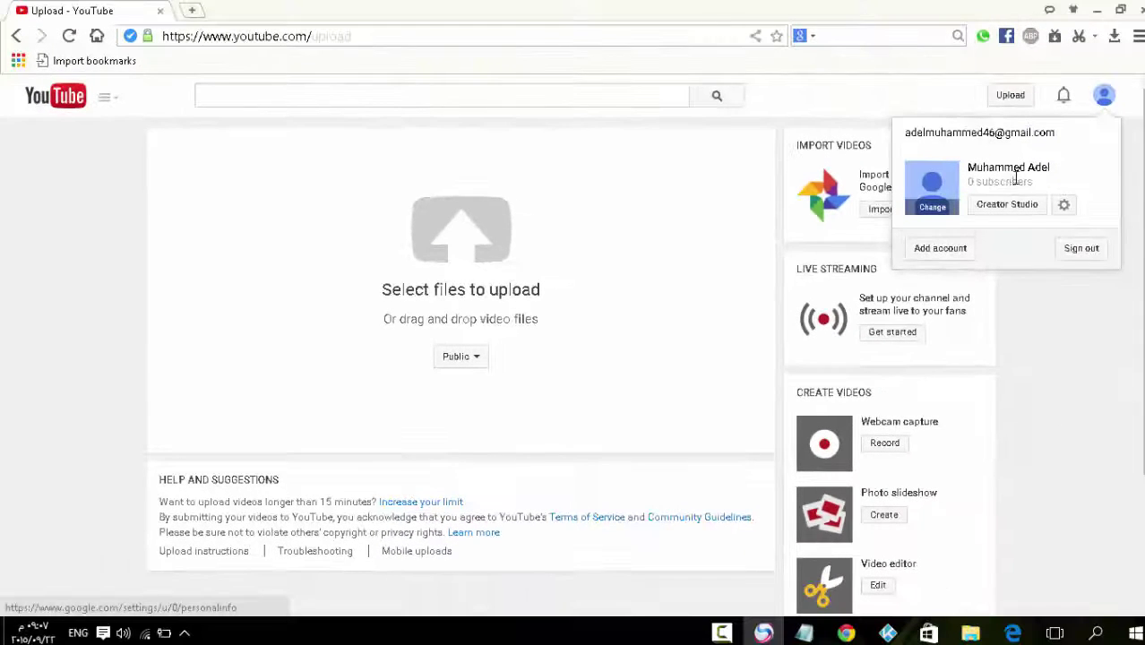
pyautogui.click(1022, 207)
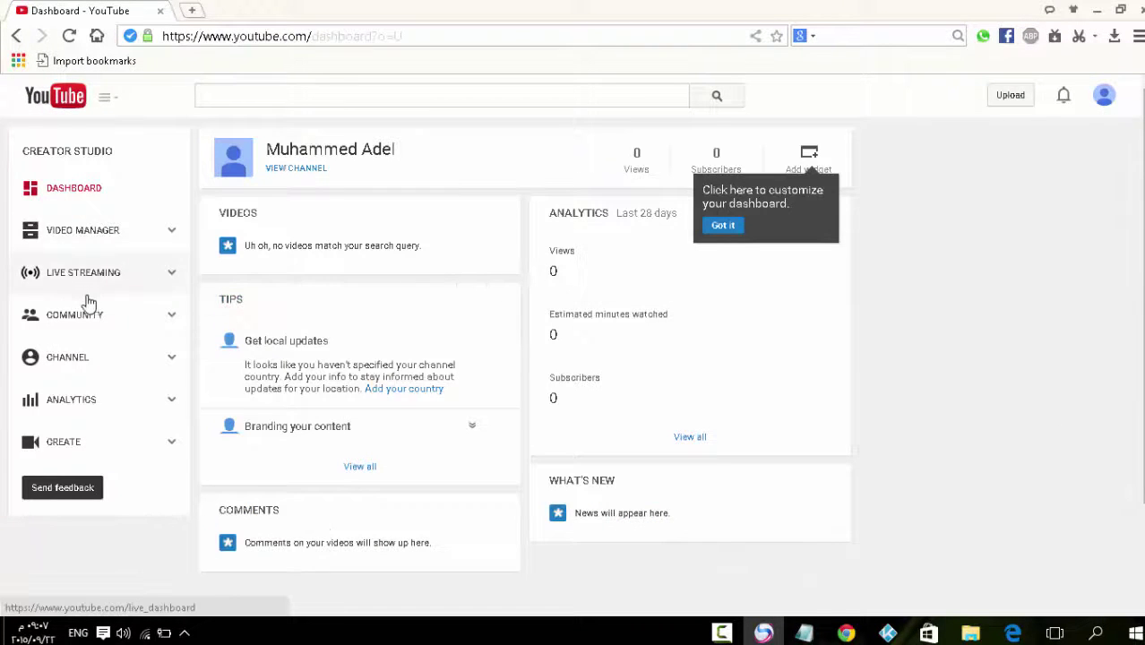
pyautogui.click(89, 354)
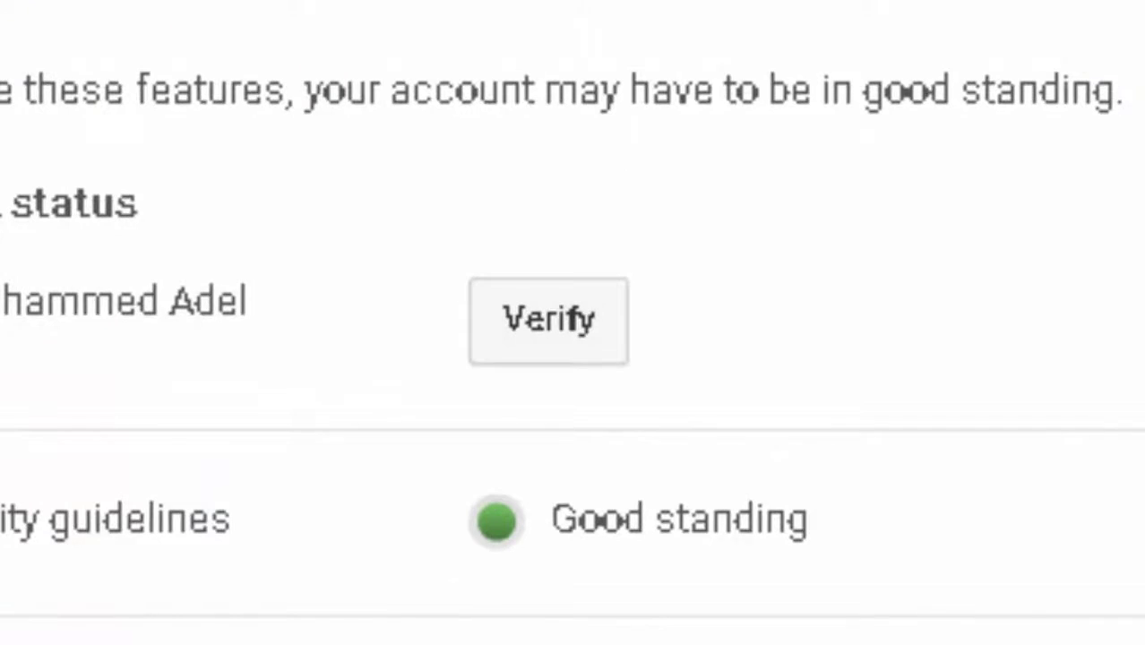
pyautogui.scroll(-8, 573, 323)
pyautogui.scroll(7, 572, 323)
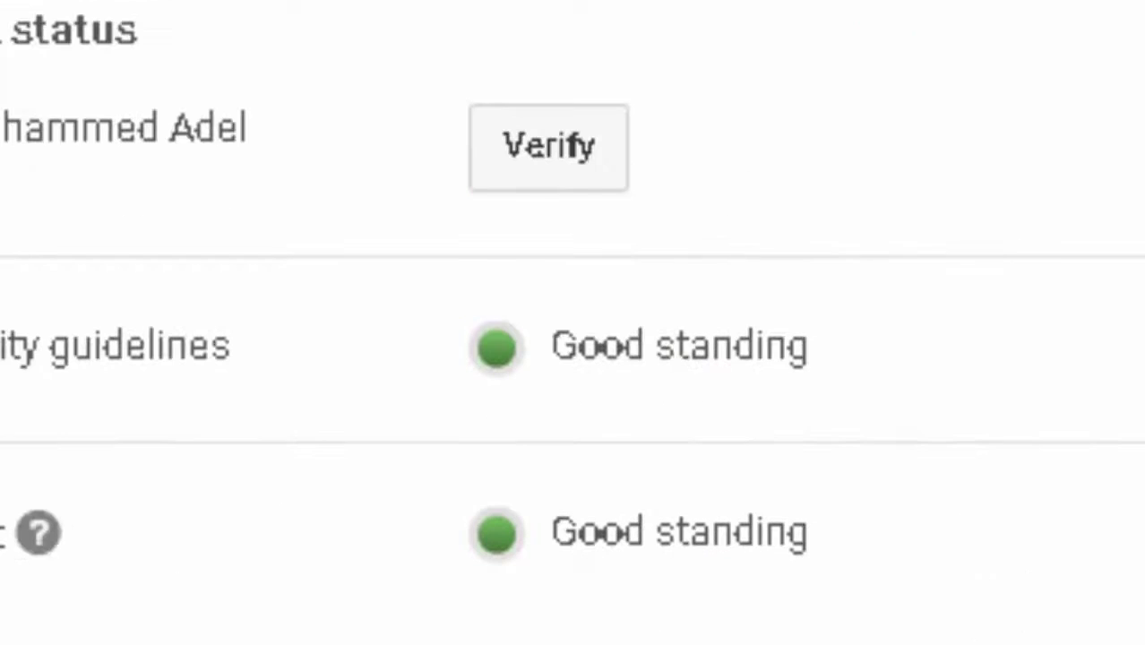